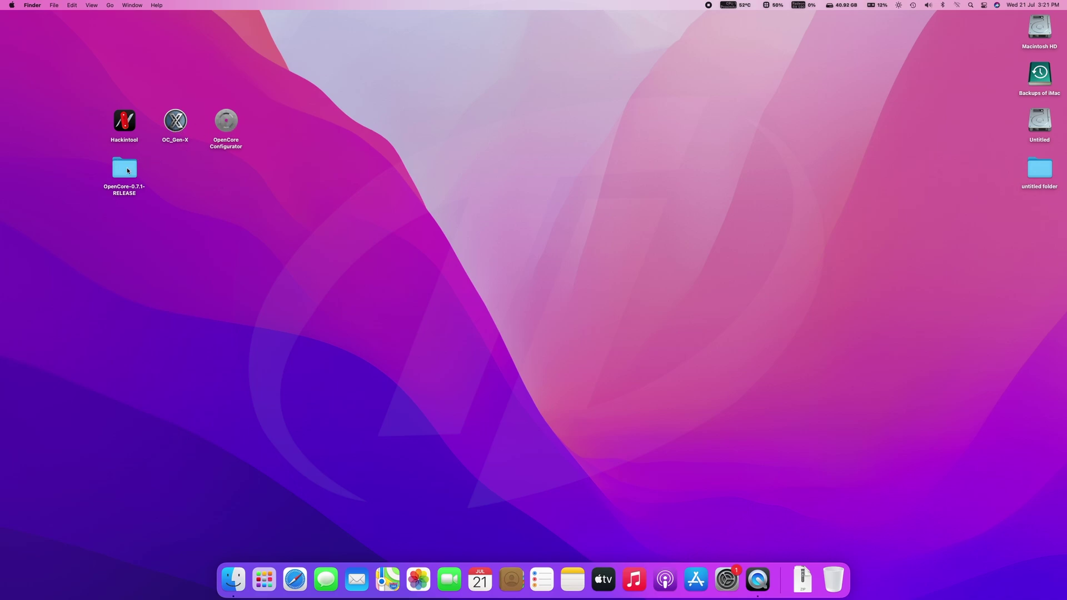
Launch Hackintool, review the I225-LM Ethernet and Broadcom BCM43602 PCIe devices, then list sound devices
double_click(125, 131)
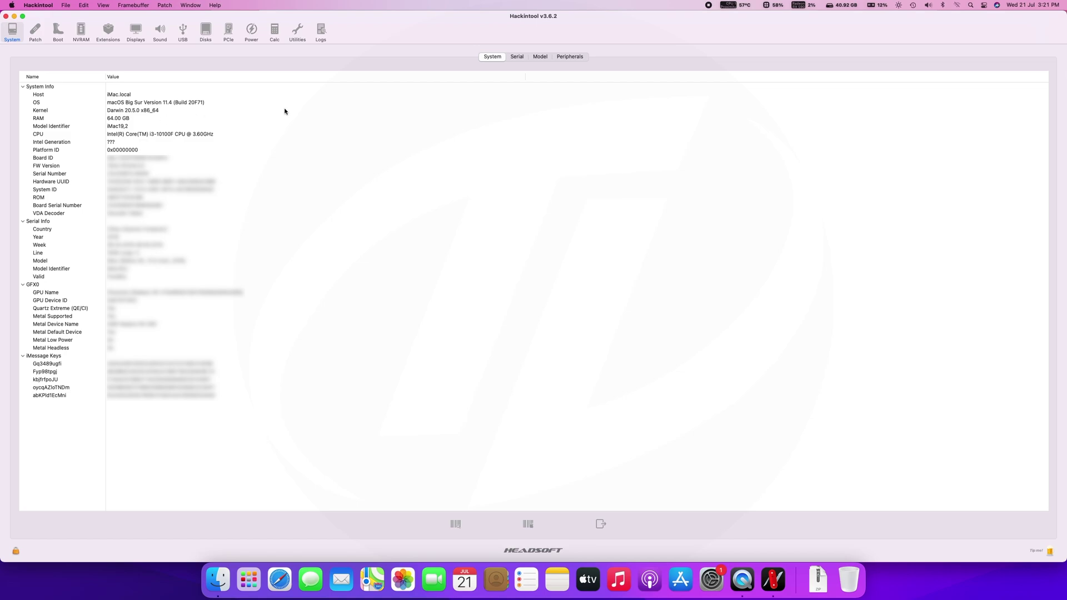
click(232, 37)
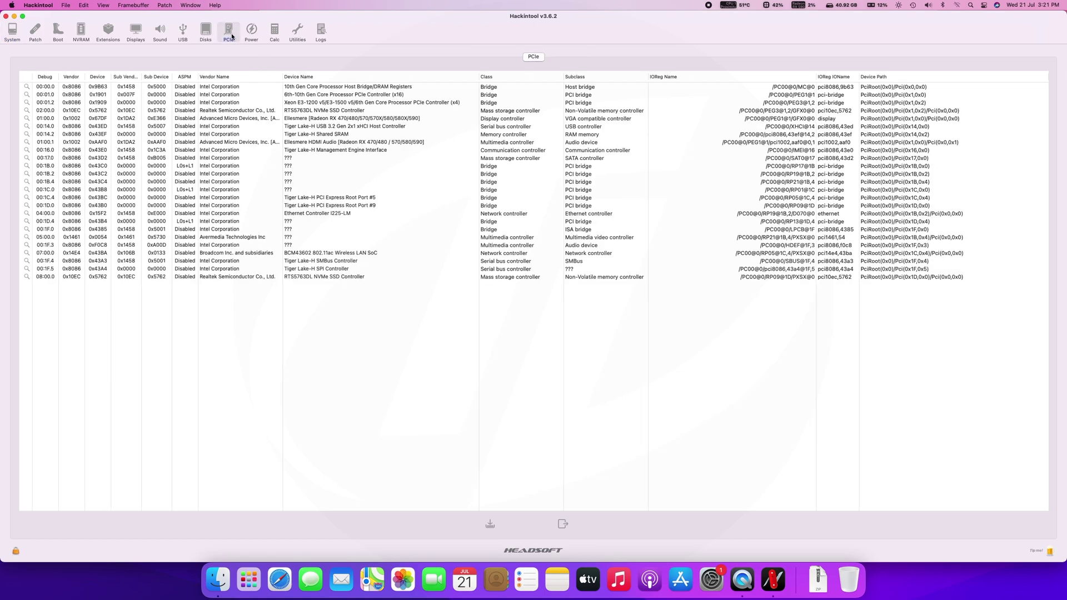
click(334, 215)
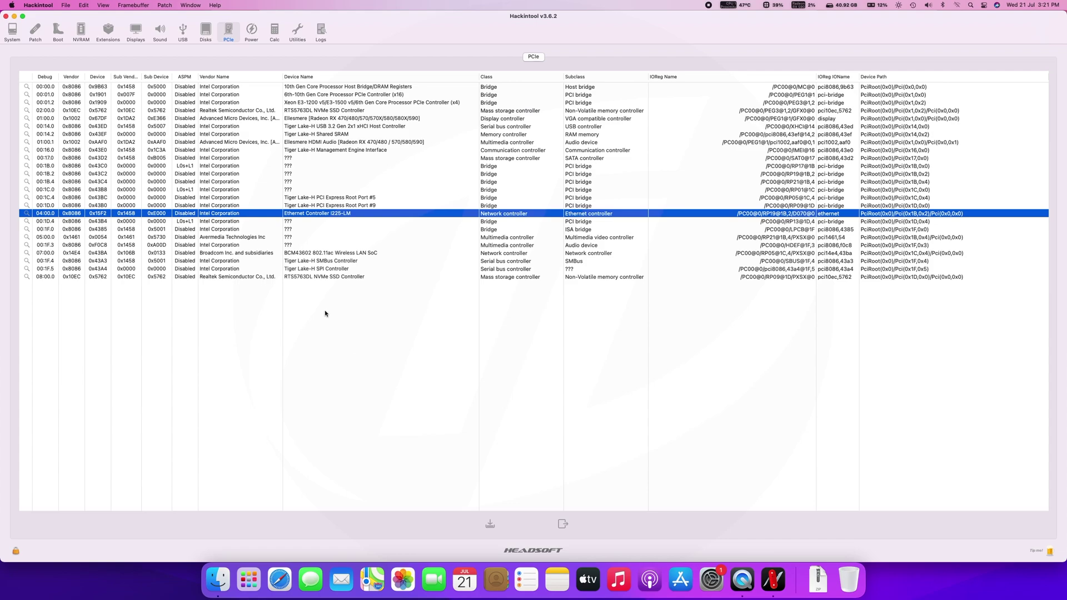
click(337, 254)
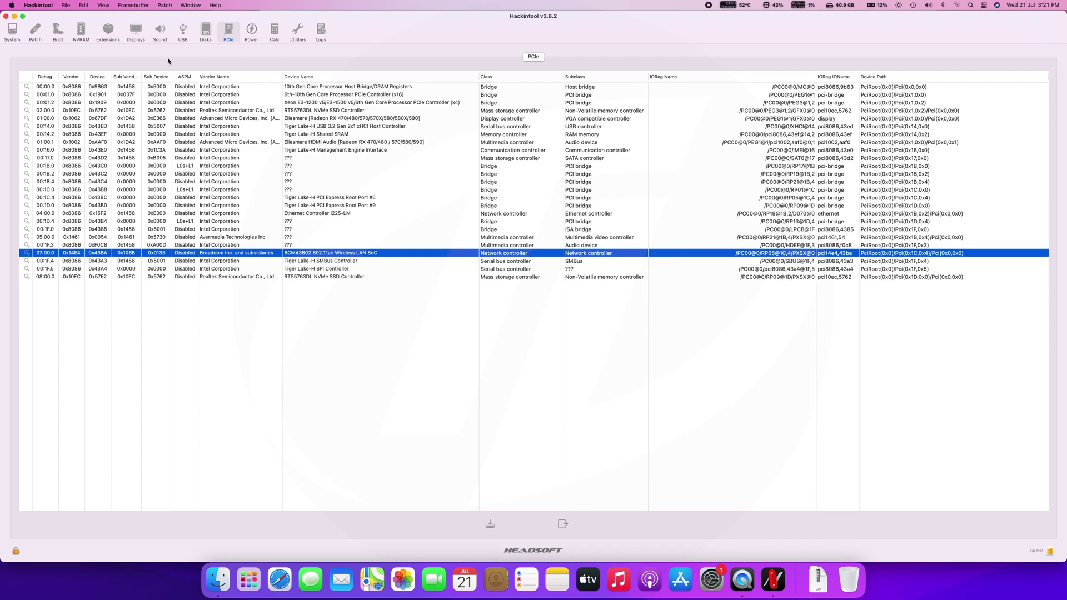
click(161, 34)
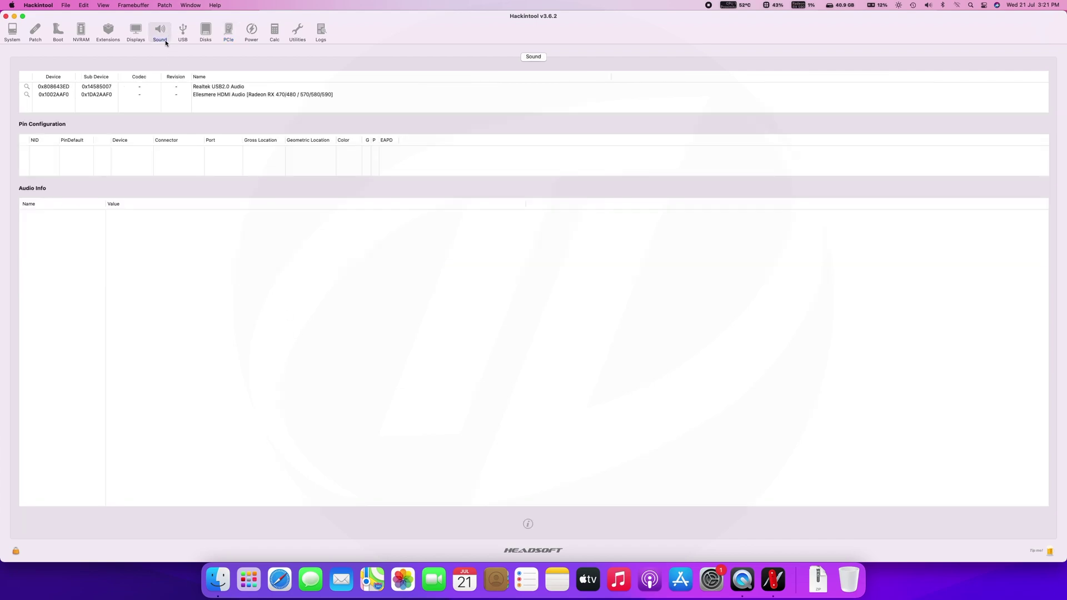
Inspect the Realtek USB2.0 Audio device and the Tiger Lake-H USB controller's ports
click(128, 87)
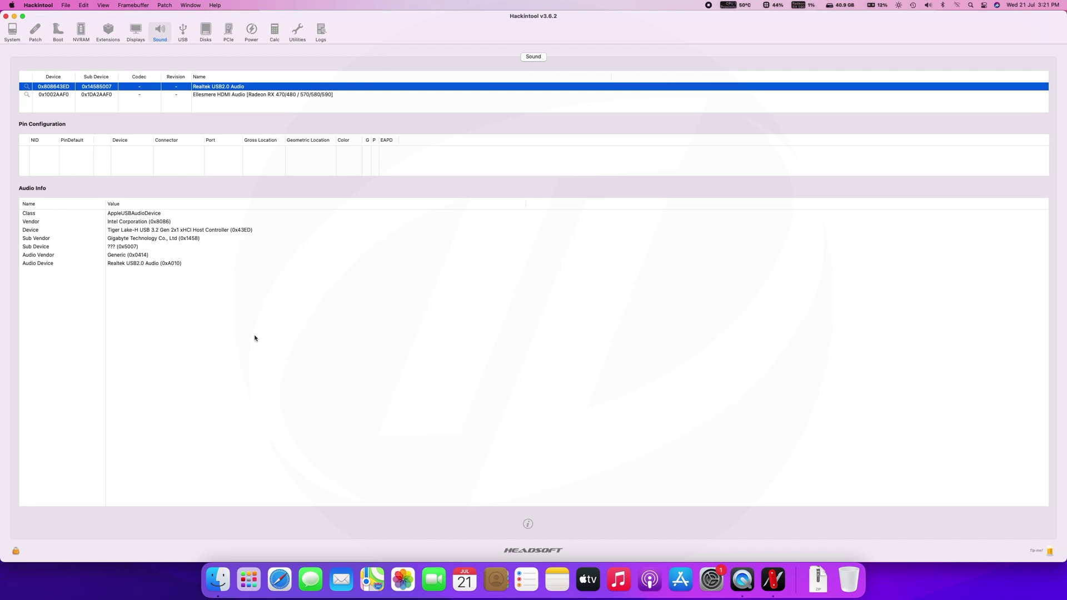
click(183, 35)
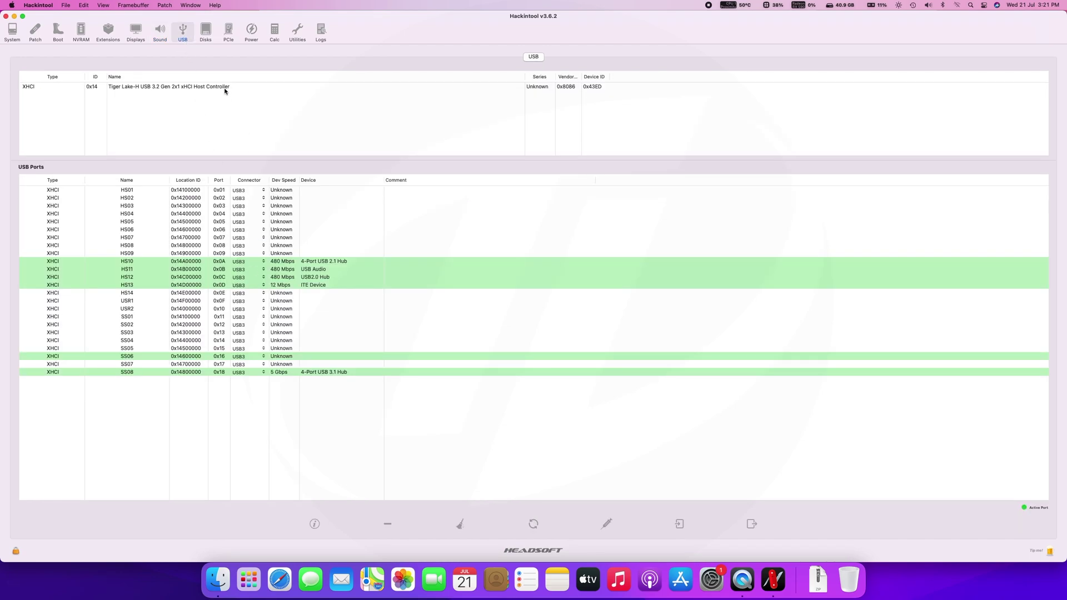
click(227, 90)
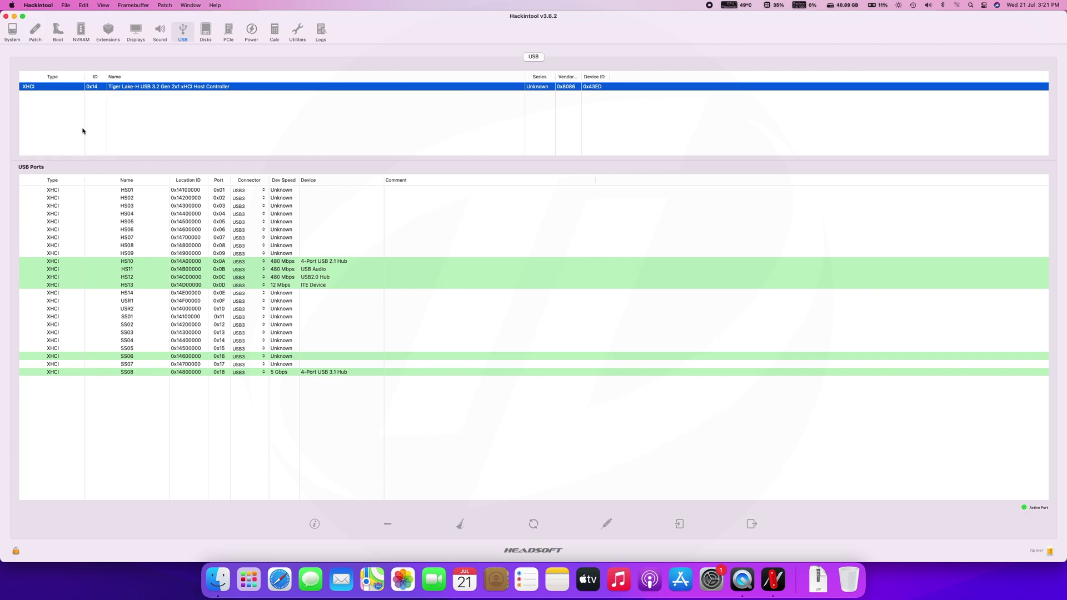
Quit Hackintool and launch OC Gen-X
click(38, 5)
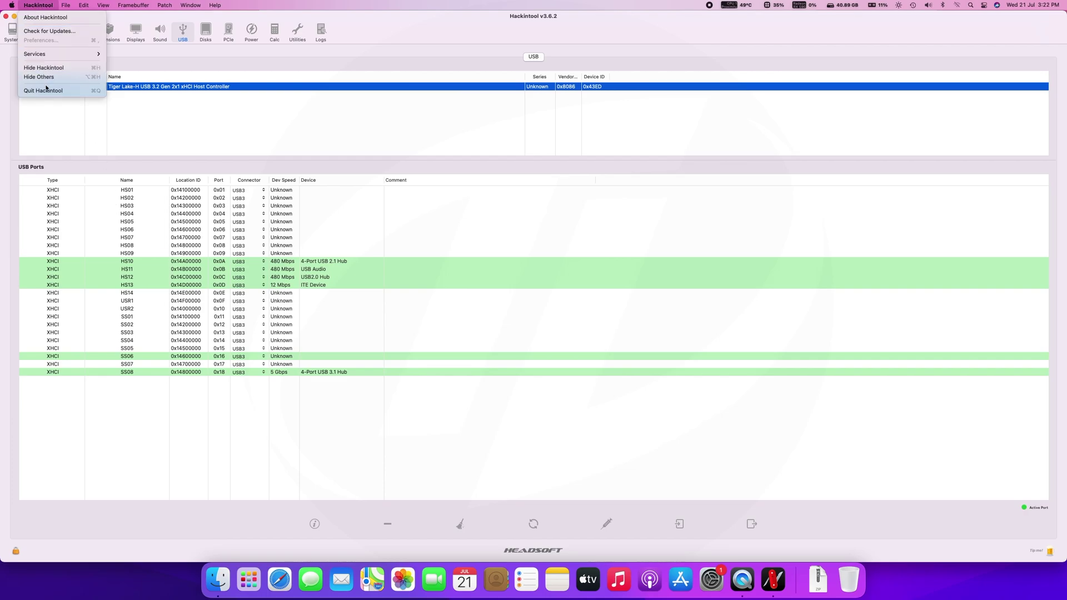
click(46, 90)
double_click(175, 121)
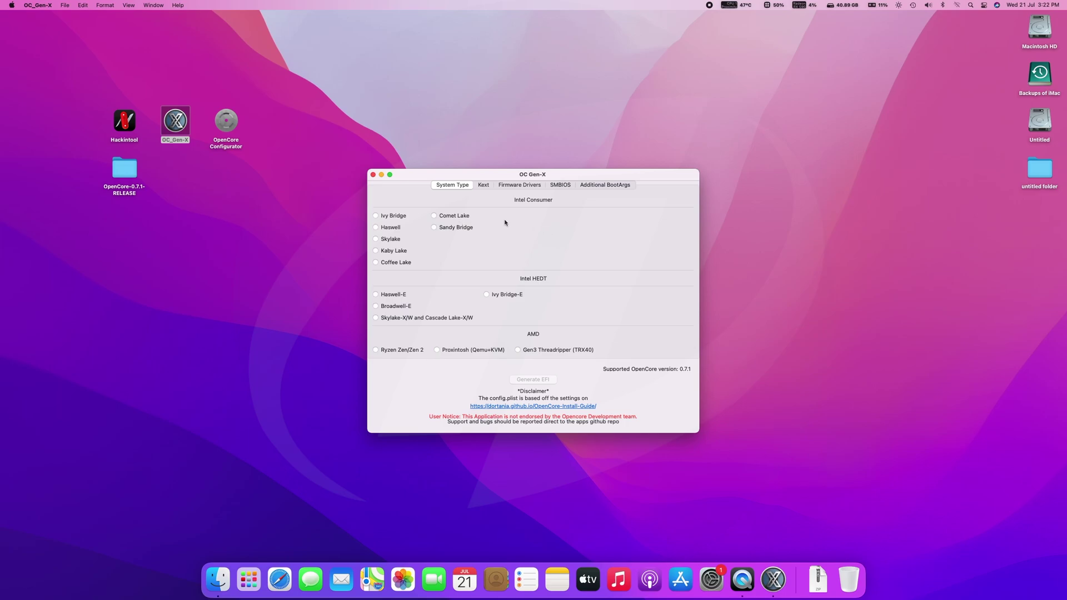
Choose Comet Lake as the system type and tick the SMCProcessor and SMCSuperIO VirtualSMC plugins
click(463, 218)
click(491, 186)
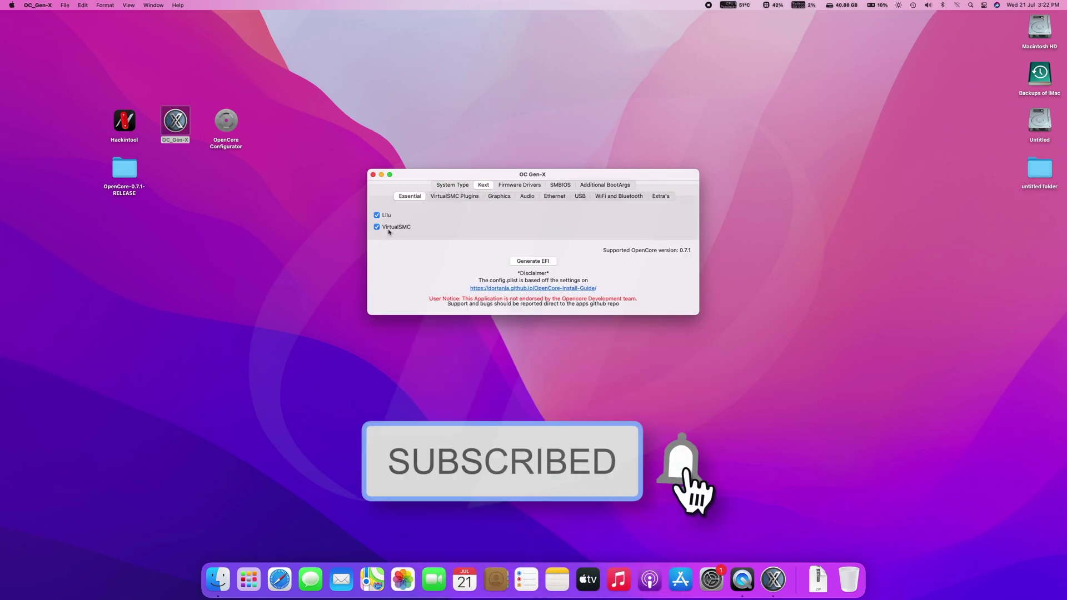
click(465, 198)
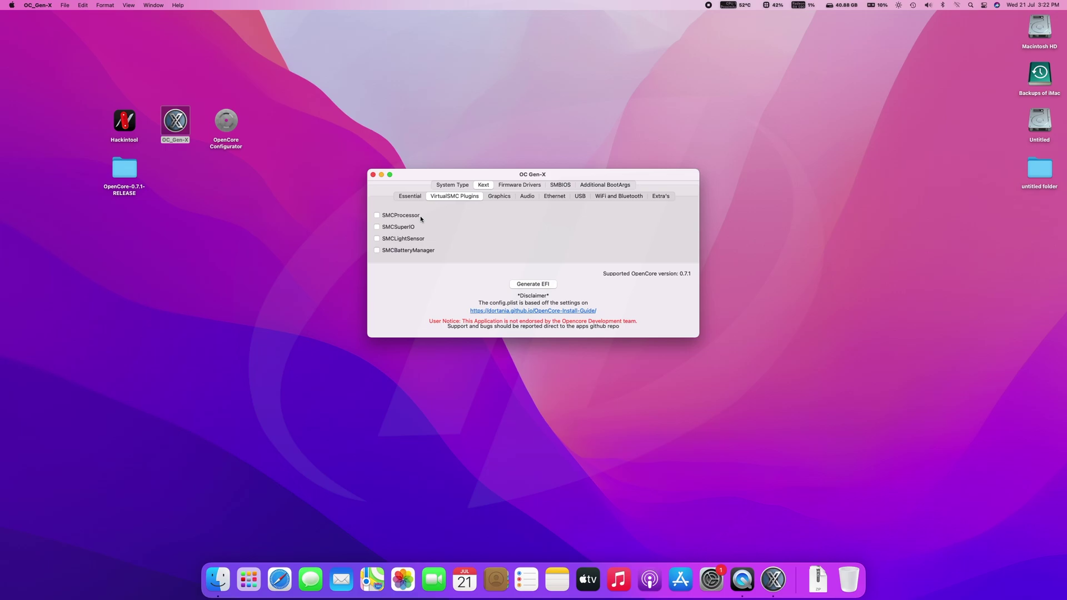
click(409, 228)
Tick WhateverGreen under Graphics and USBInjectAll under USB, leaving Audio, Ethernet, WiFi and Extra's kexts unticked
click(499, 197)
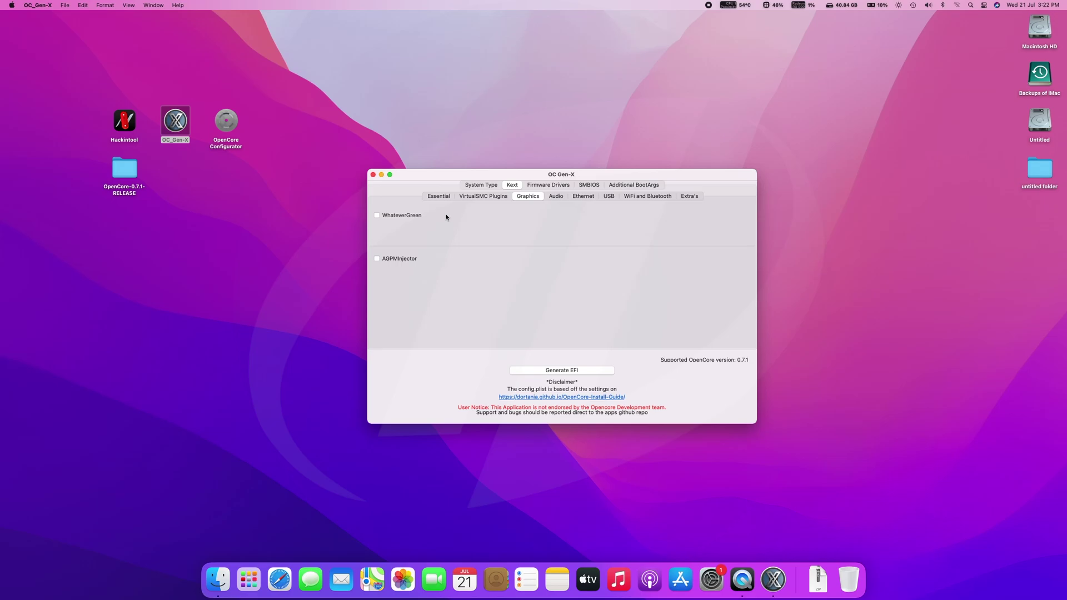
click(396, 217)
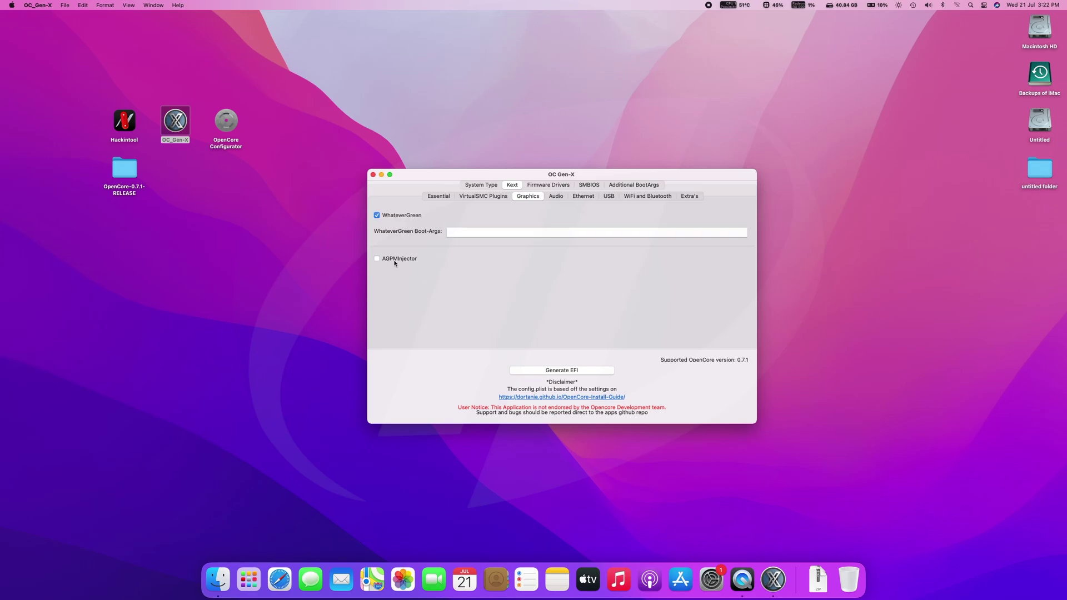
click(554, 198)
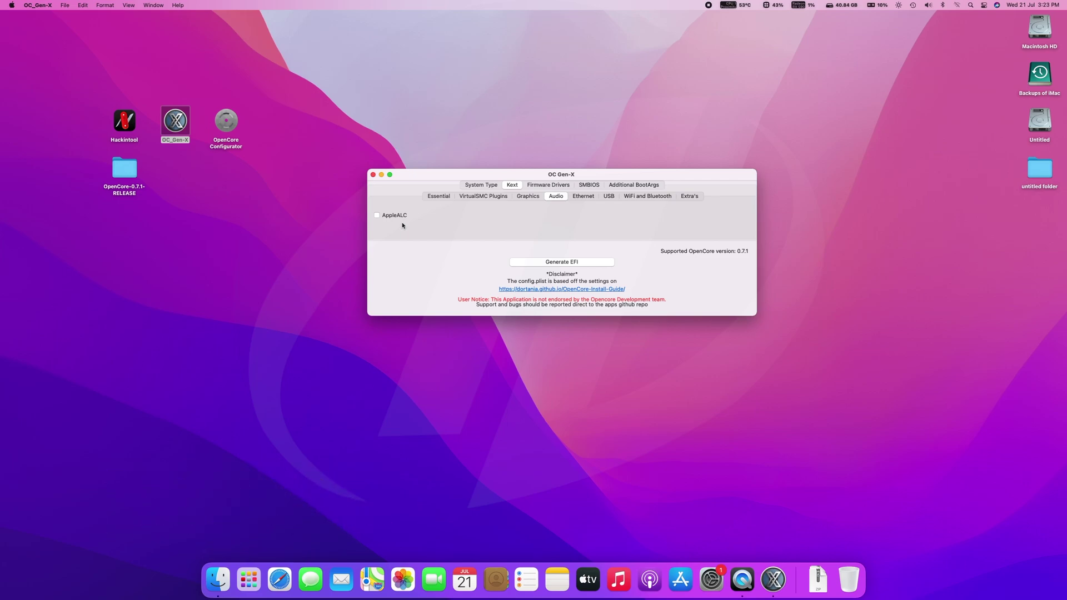
click(590, 197)
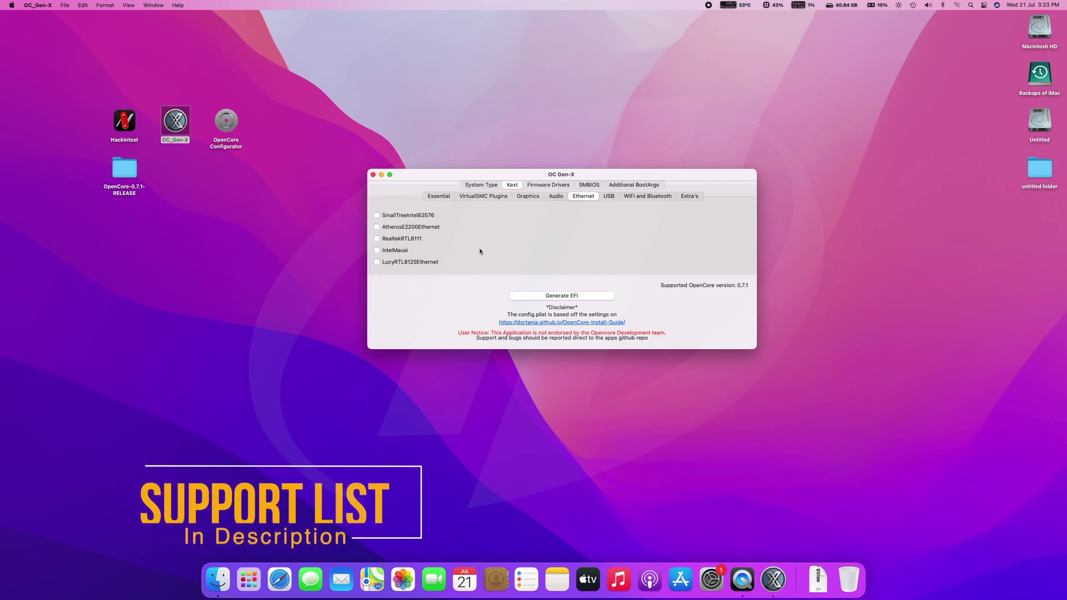
click(616, 197)
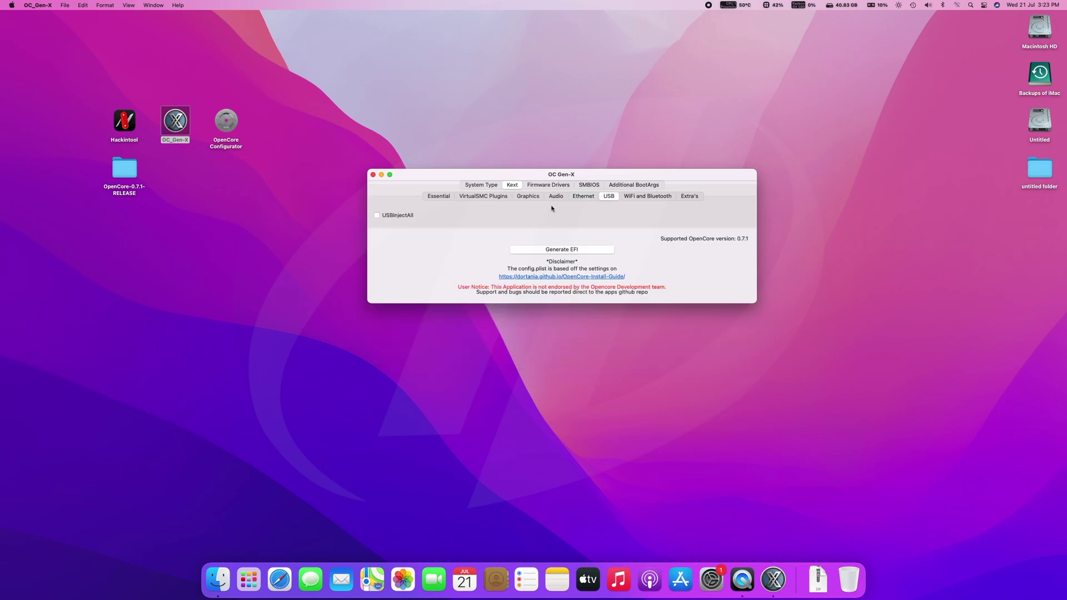
click(407, 217)
click(636, 200)
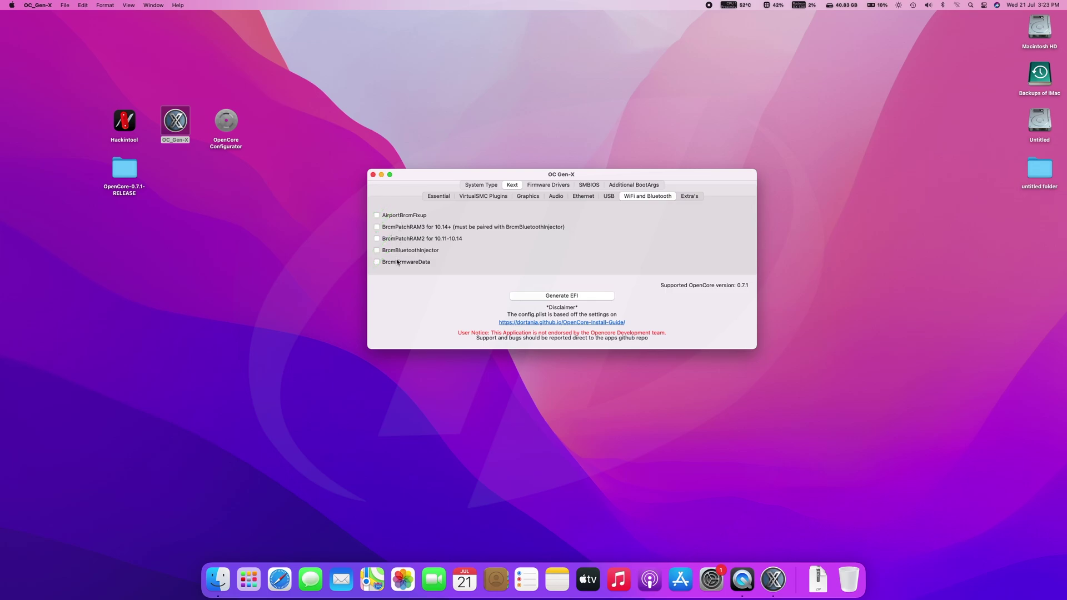
click(687, 198)
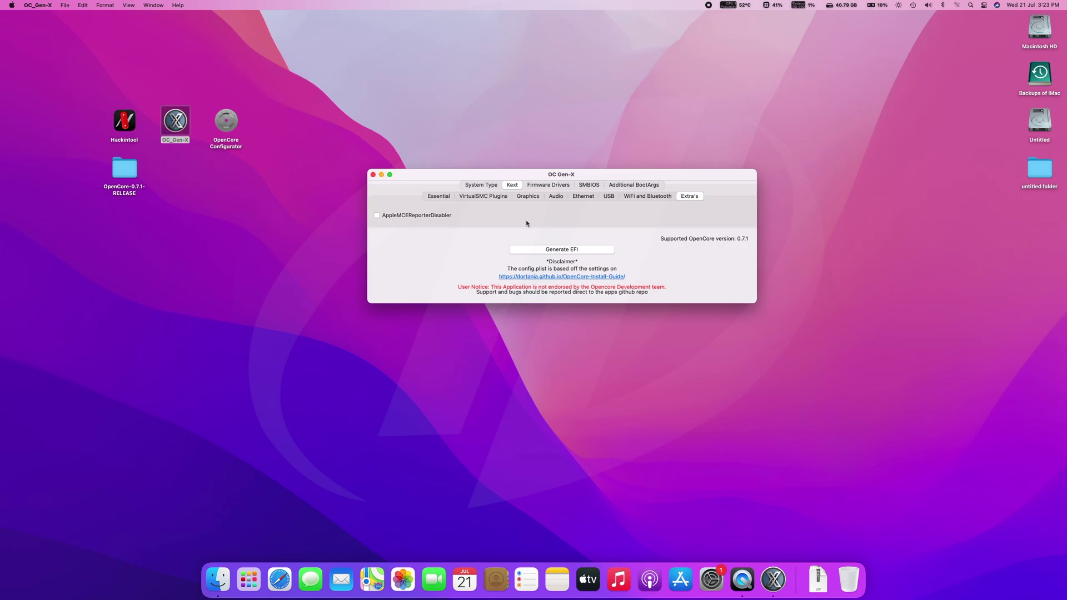
Keep iMac19,2 as the SMBIOS model and regenerate its serial, MLB and SmUUID values
click(543, 186)
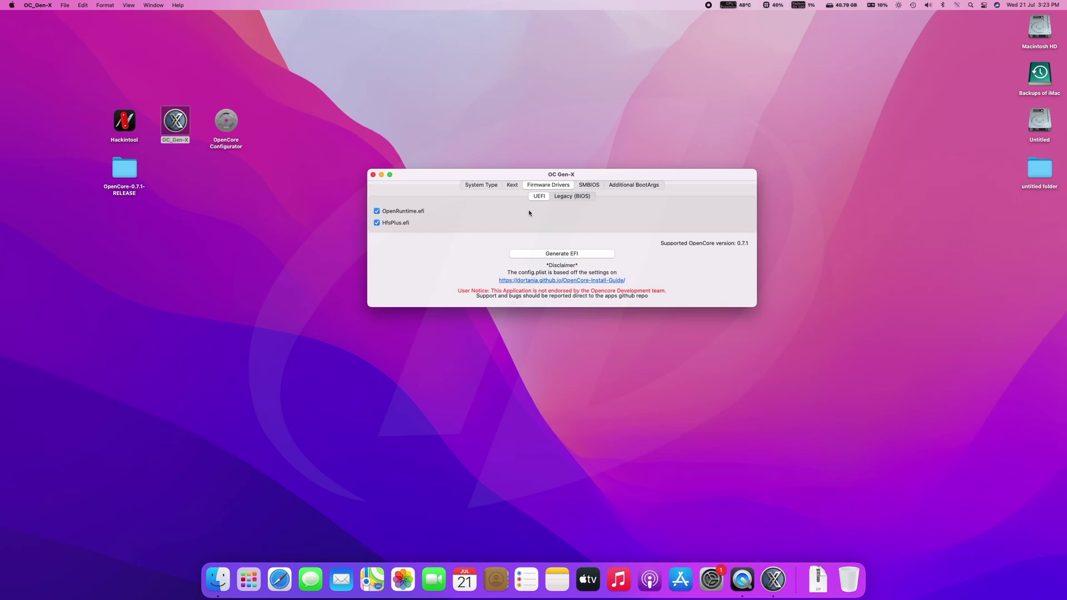
click(588, 188)
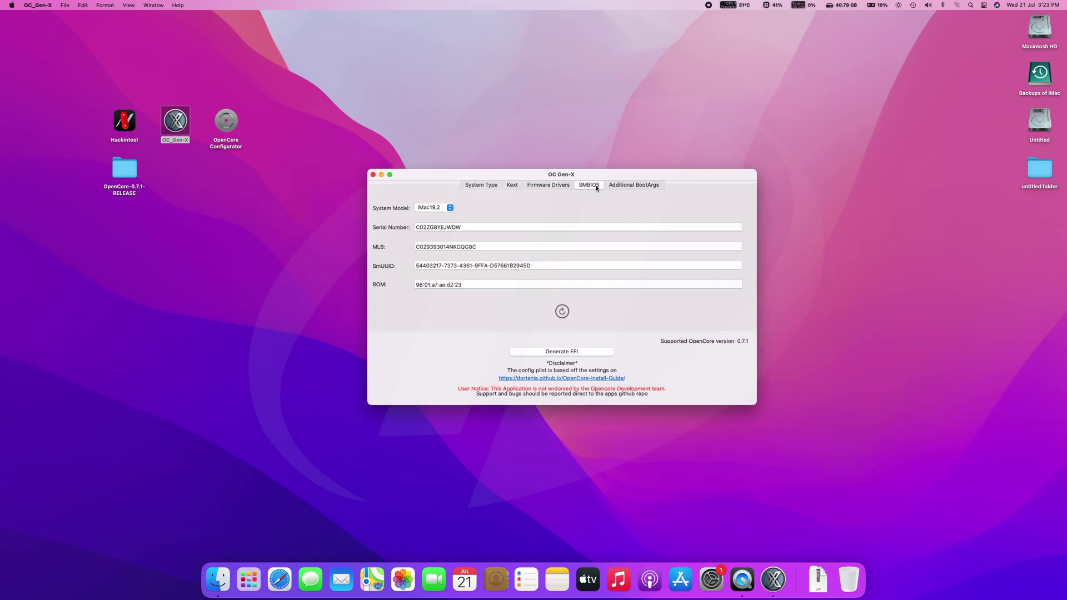
click(451, 208)
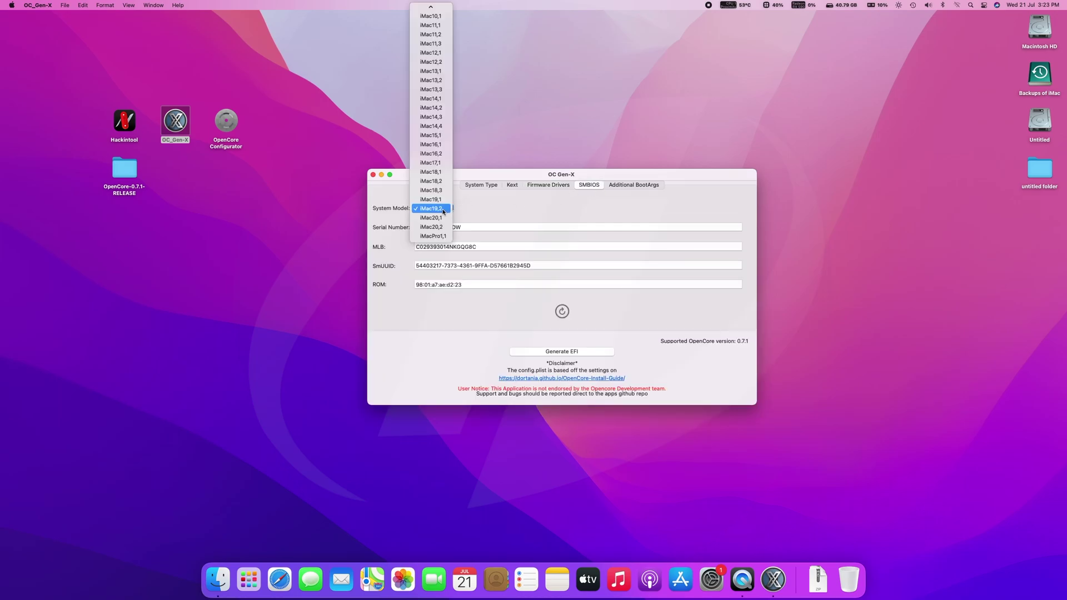
click(444, 210)
click(561, 311)
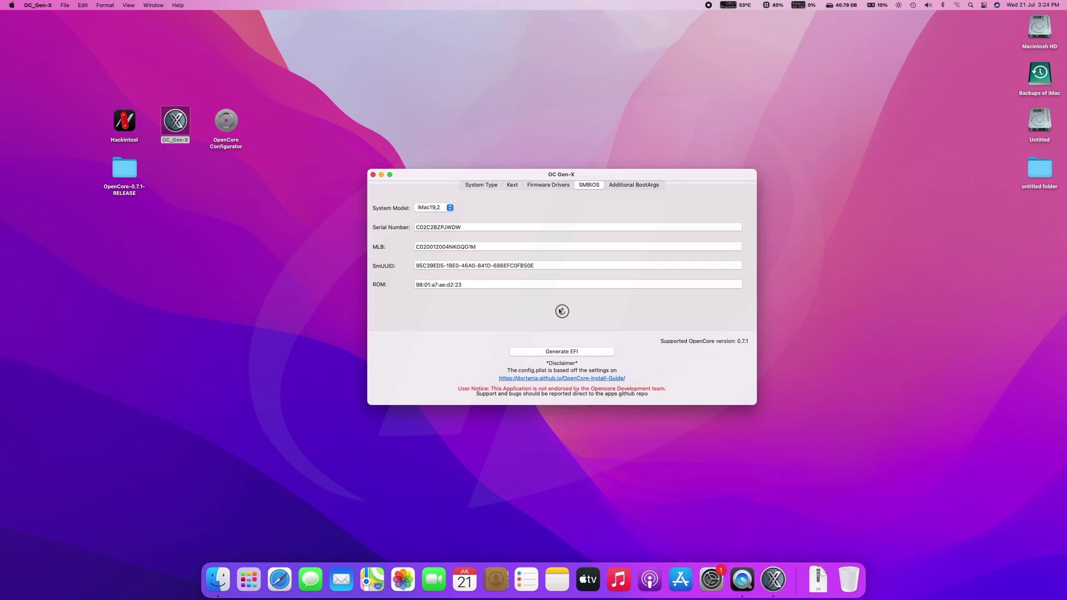
click(561, 311)
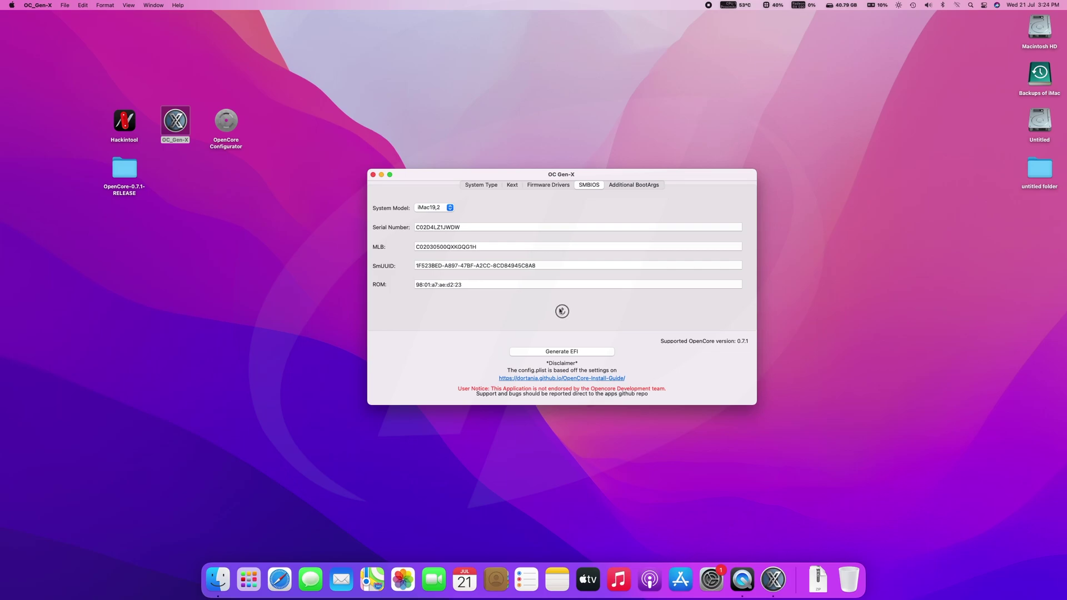
Add the -v boot argument and generate the EFI folder onto the Desktop
click(631, 185)
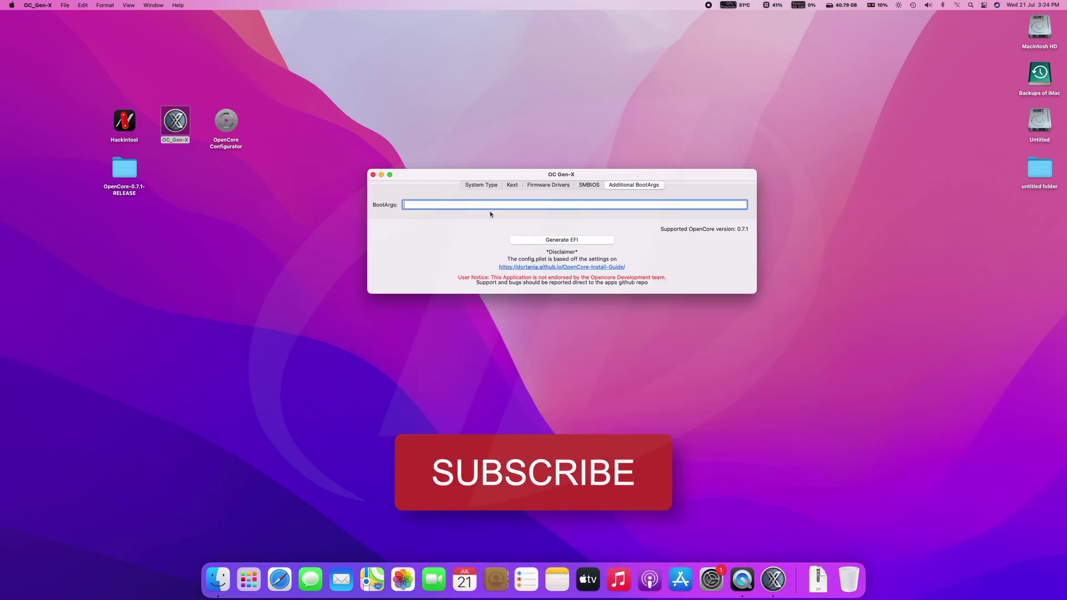
text(-v)
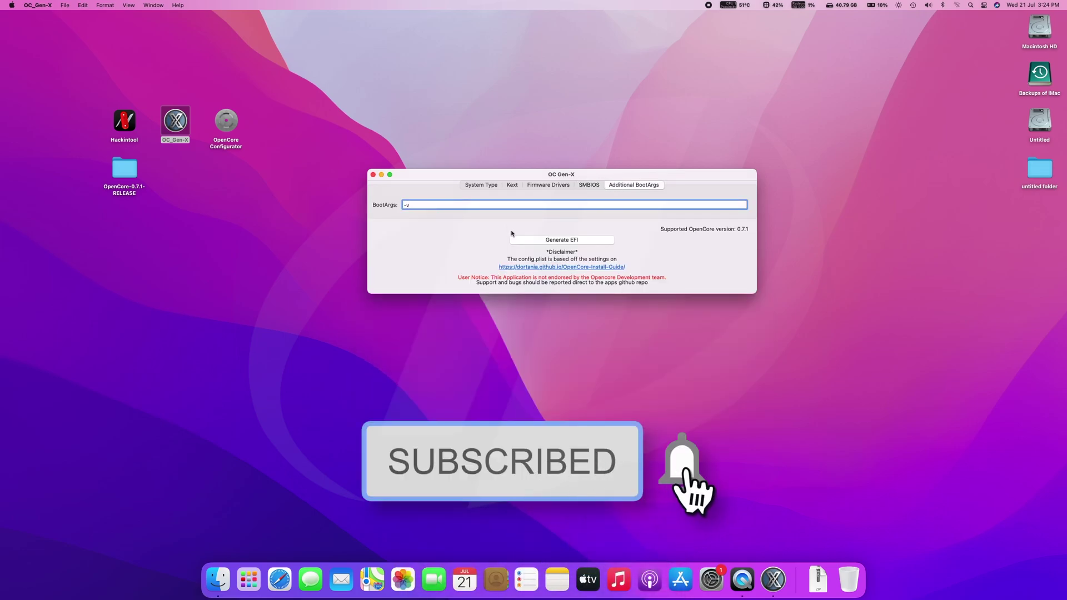
click(519, 239)
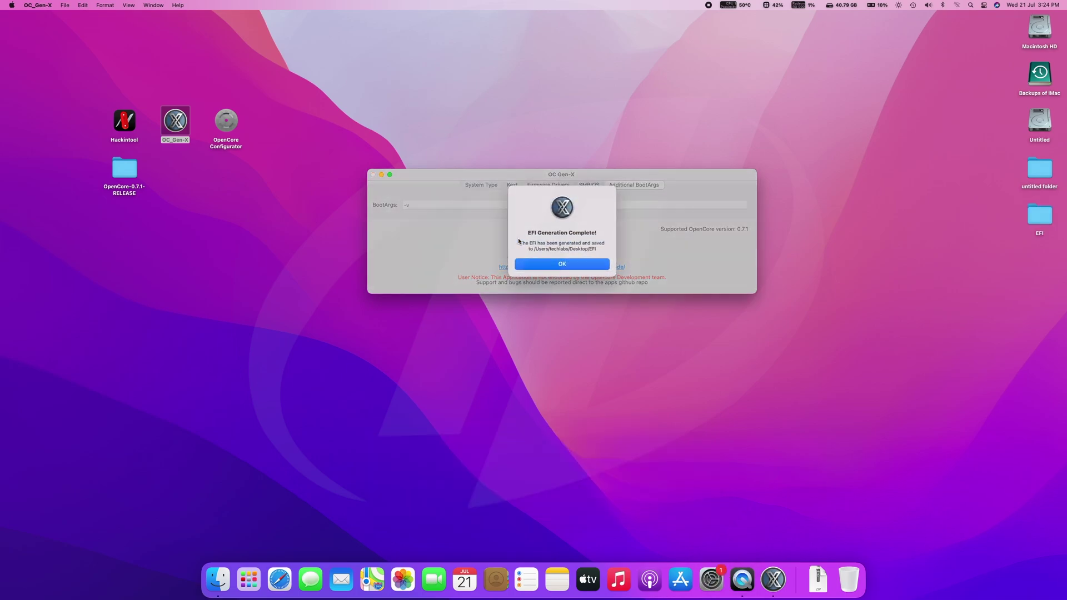
click(529, 266)
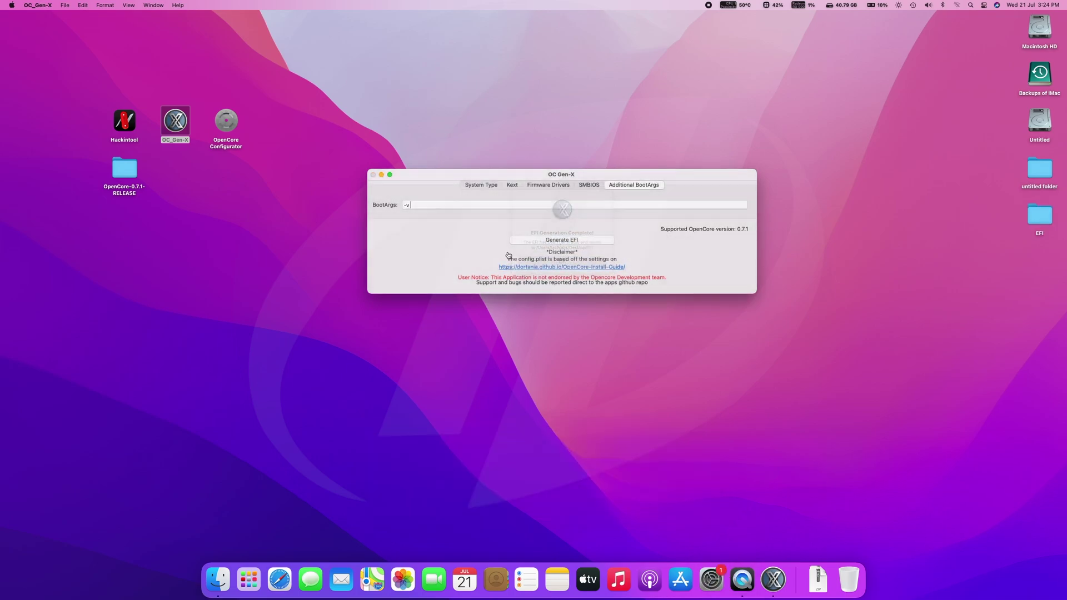
Quit OC Gen-X, open the new EFI's OC folder, and browse to OpenCore-0.7.1-RELEASE's AcpiSamples Binaries
click(373, 175)
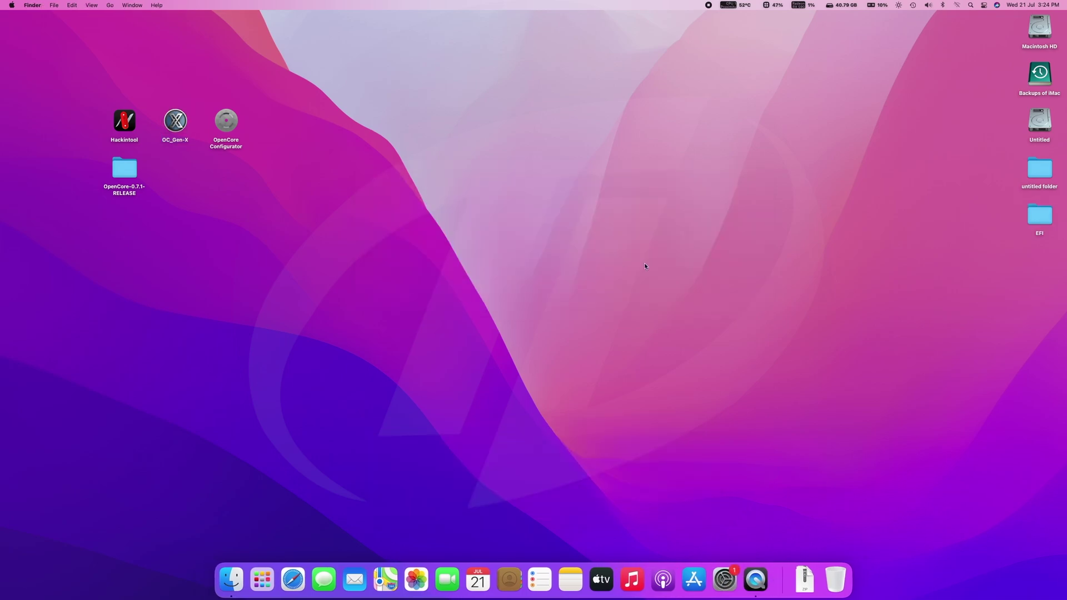
double_click(1050, 223)
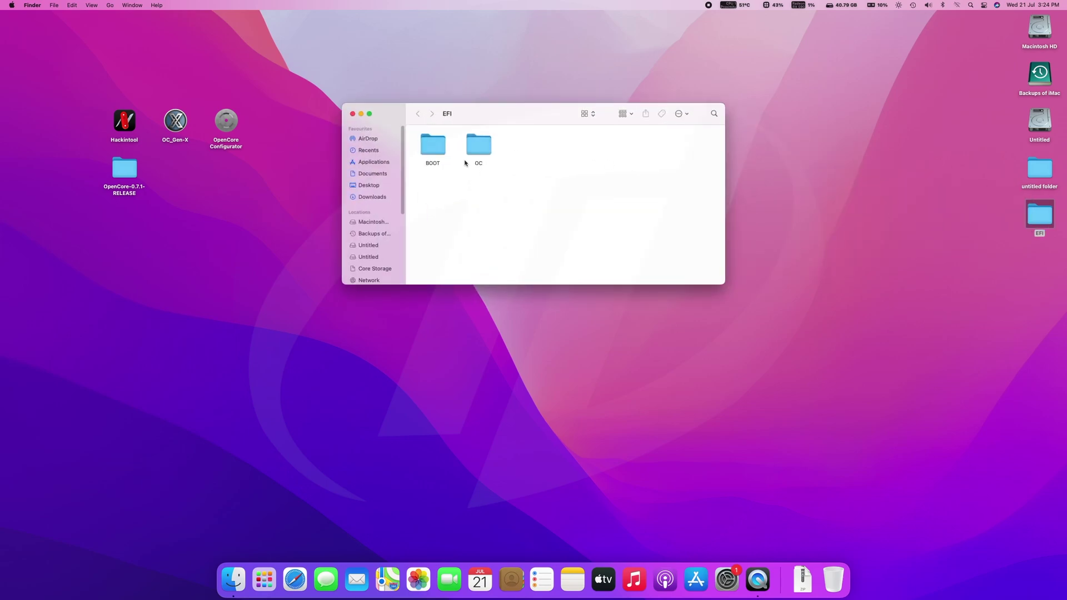
double_click(479, 142)
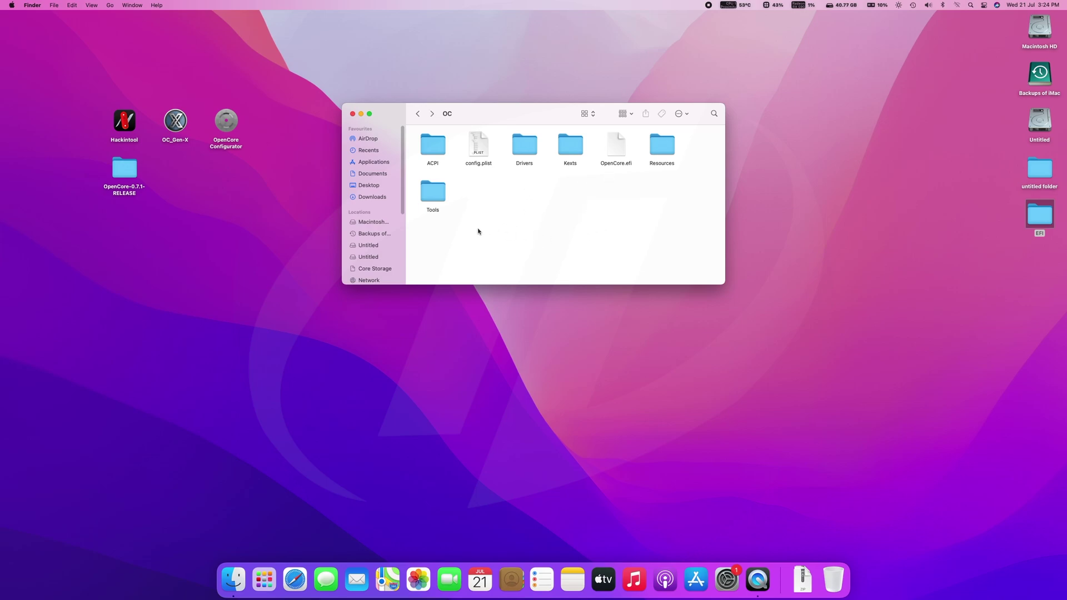
double_click(138, 176)
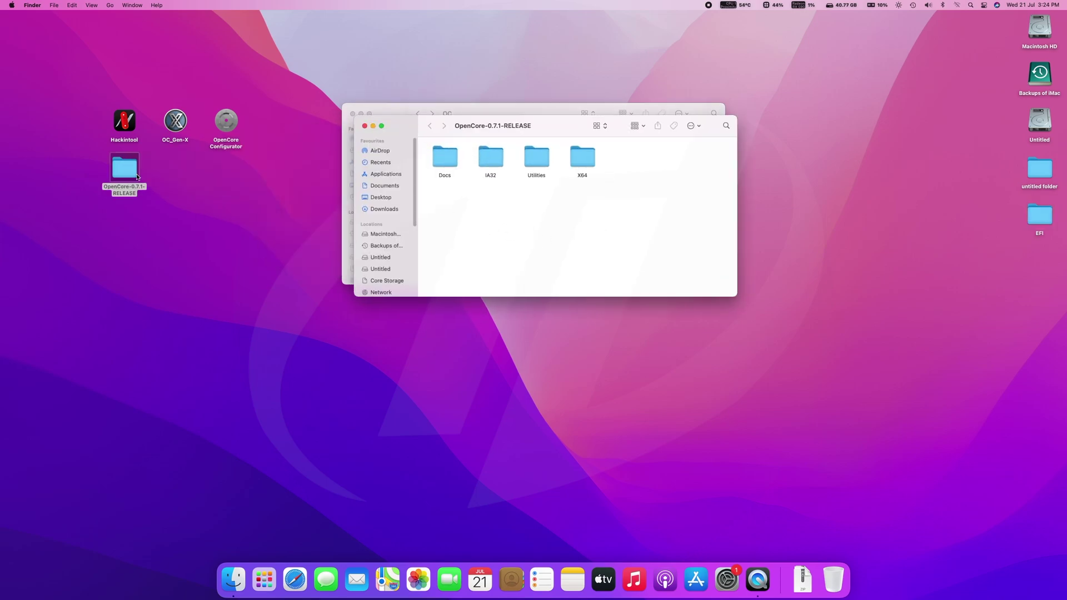
double_click(447, 164)
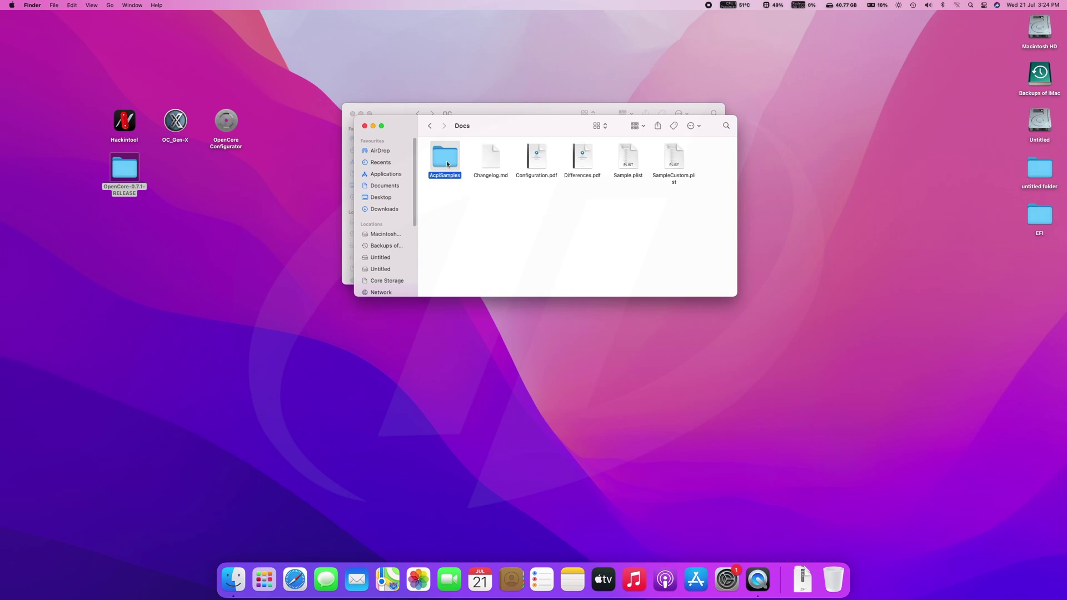
double_click(447, 164)
double_click(447, 161)
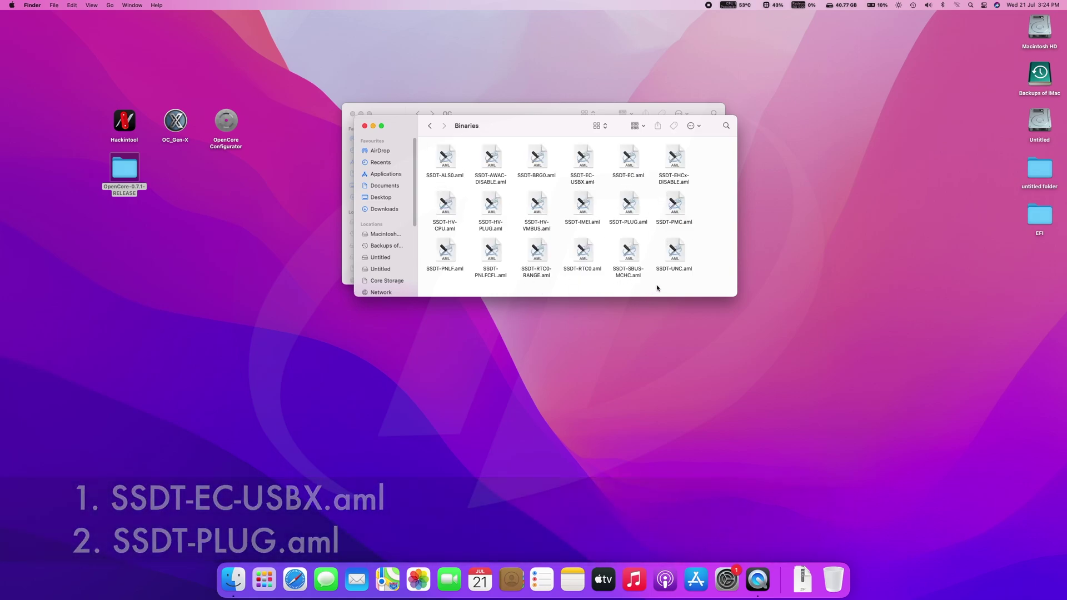
Copy SSDT-AWAC-DISABLE.aml, SSDT-EC-USBX.aml and SSDT-PLUG.aml into the EFI's ACPI folder
click(491, 159)
super+click(591, 167)
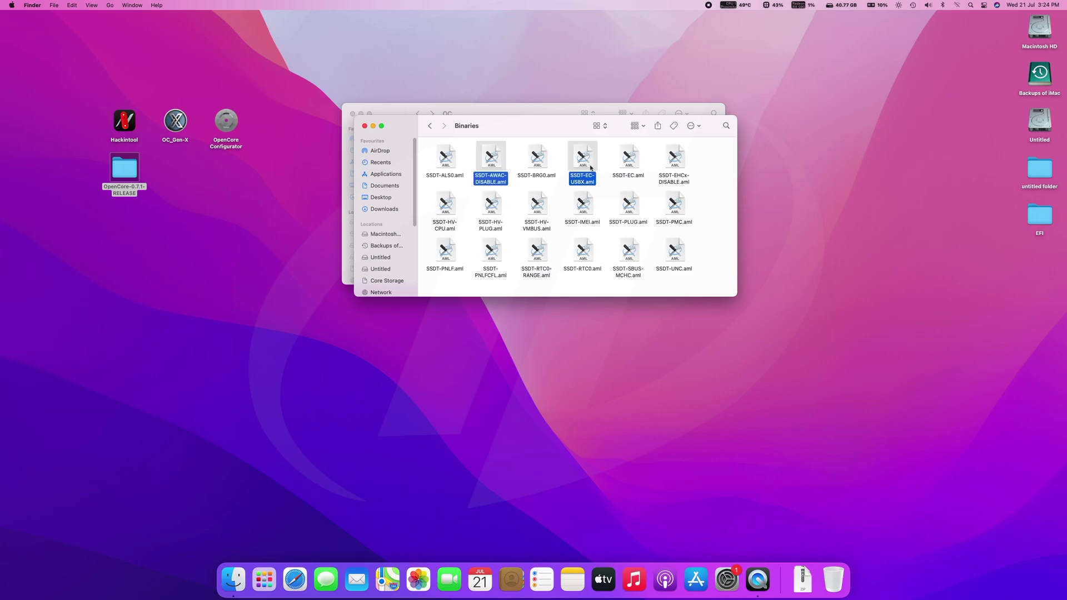
super+click(627, 206)
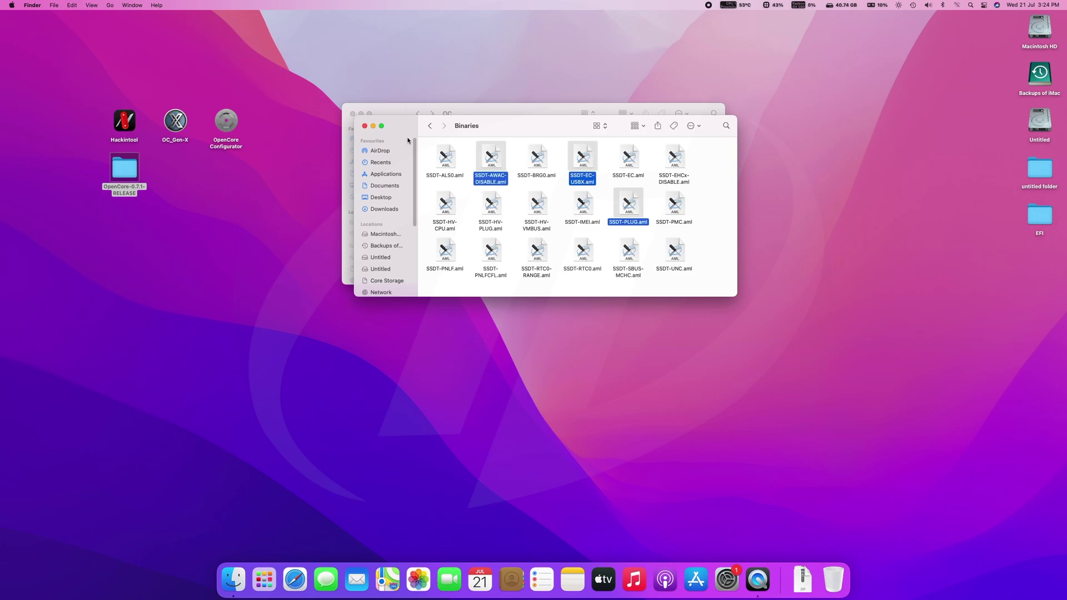
click(365, 127)
double_click(427, 141)
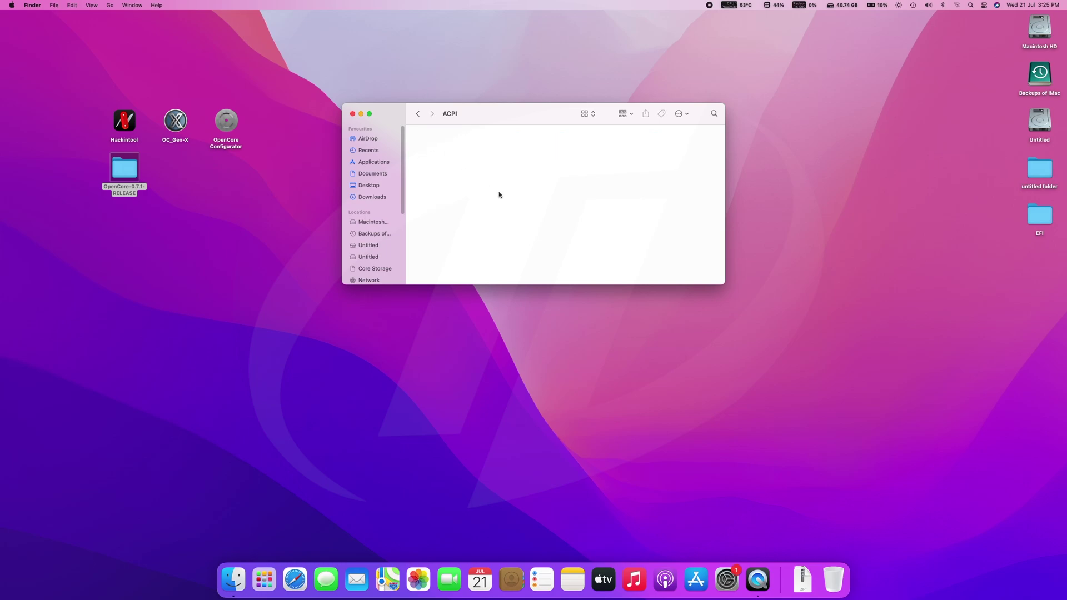
key(super+v)
click(419, 115)
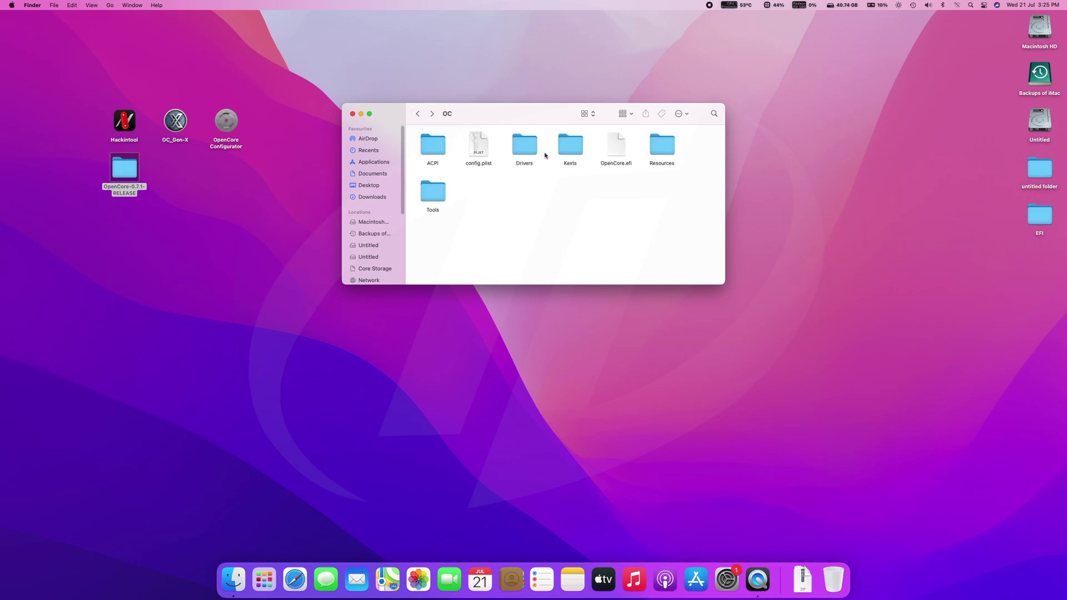
Open config.plist in OpenCore Configurator, add the three SSDT .aml files to ACPI Add, and save
double_click(477, 148)
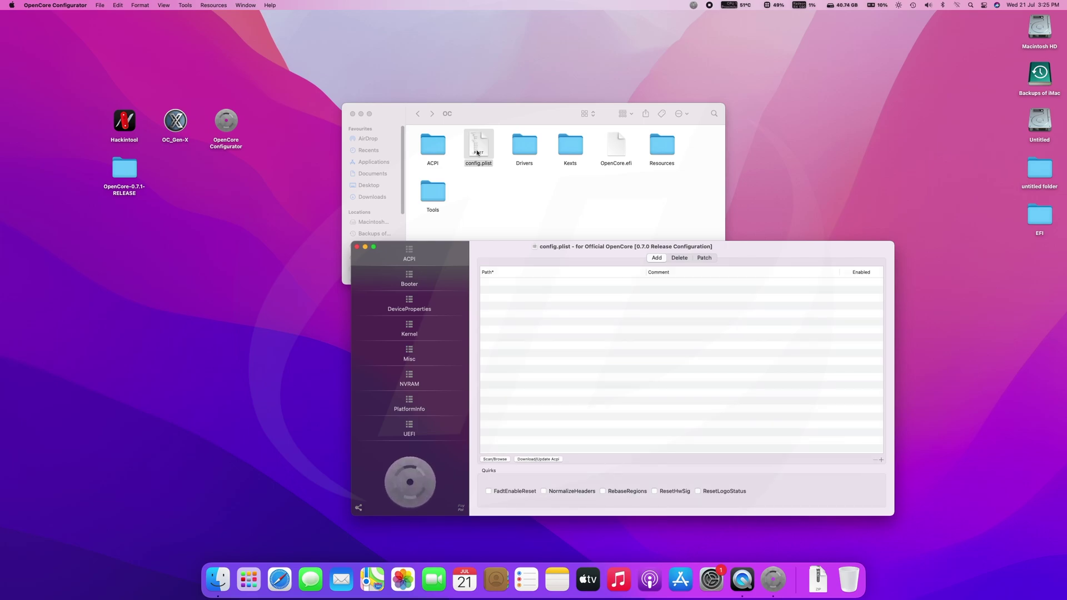
click(419, 146)
double_click(433, 145)
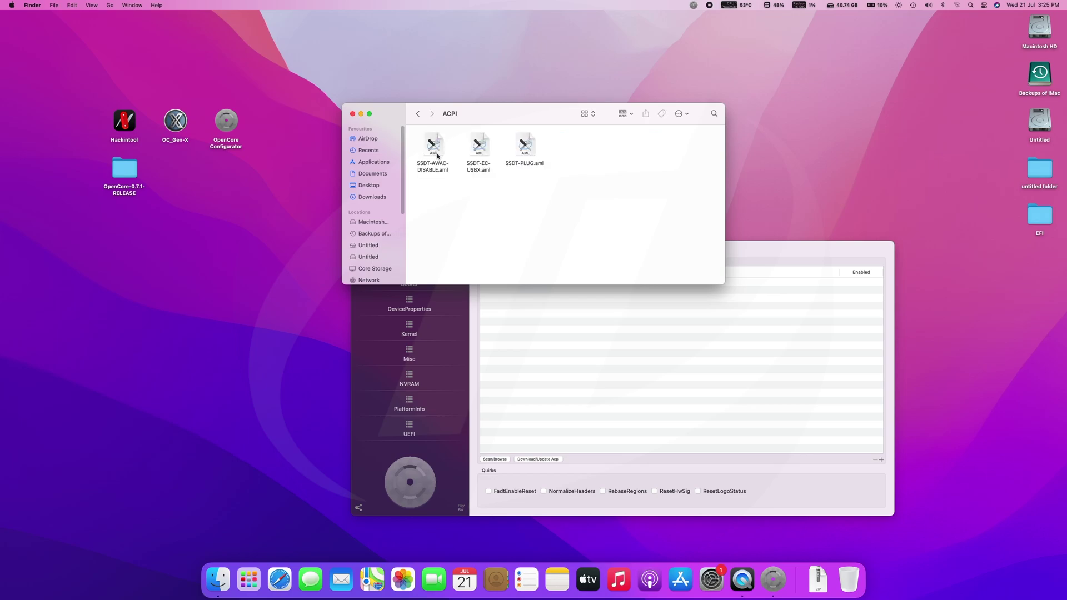
drag(440, 182, 565, 339)
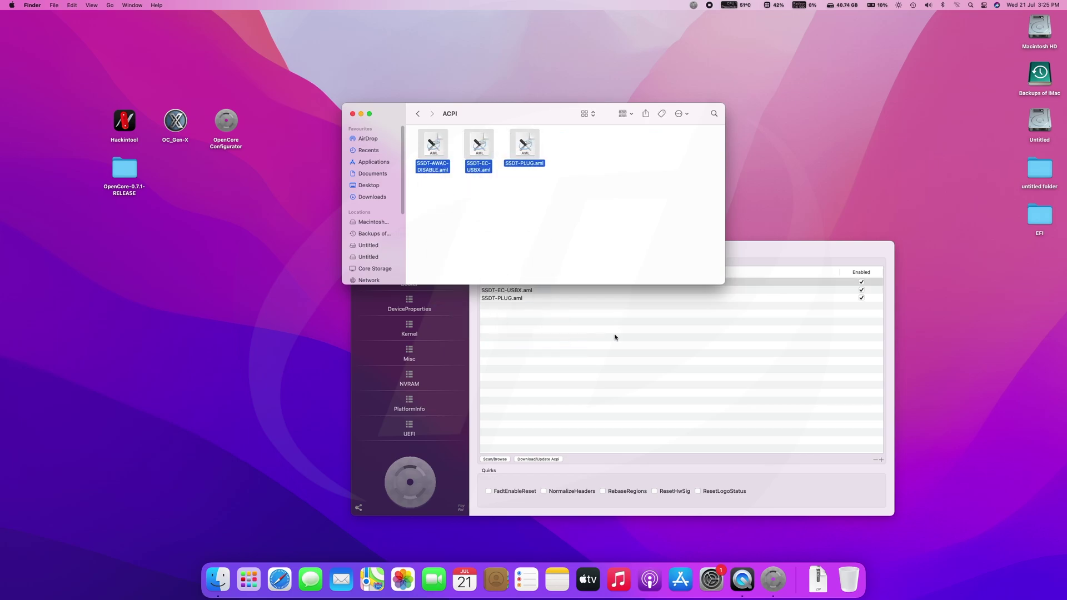
click(614, 335)
click(356, 250)
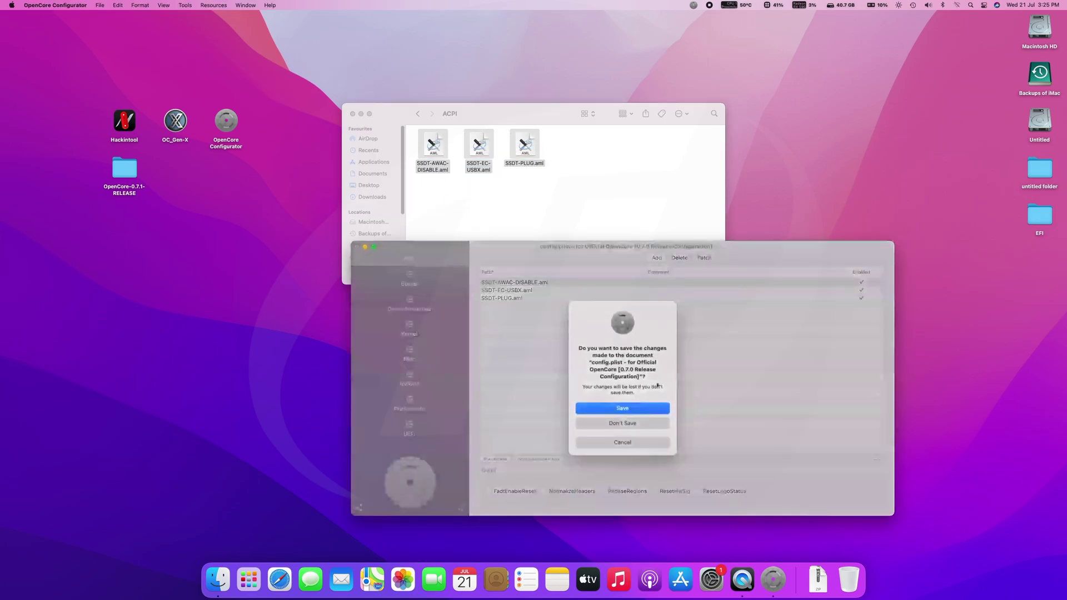
click(641, 408)
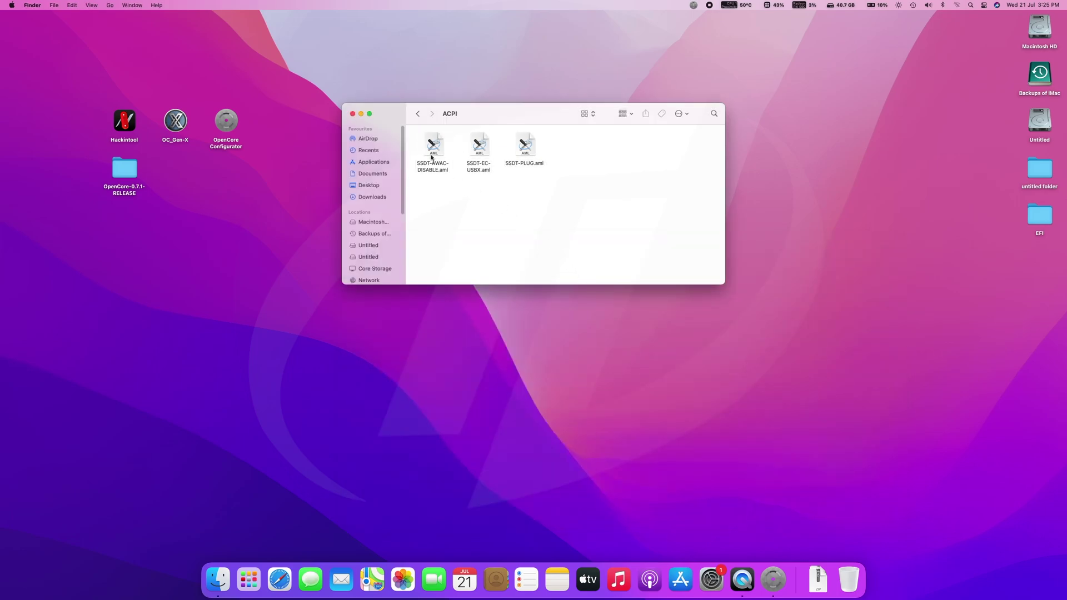
click(417, 114)
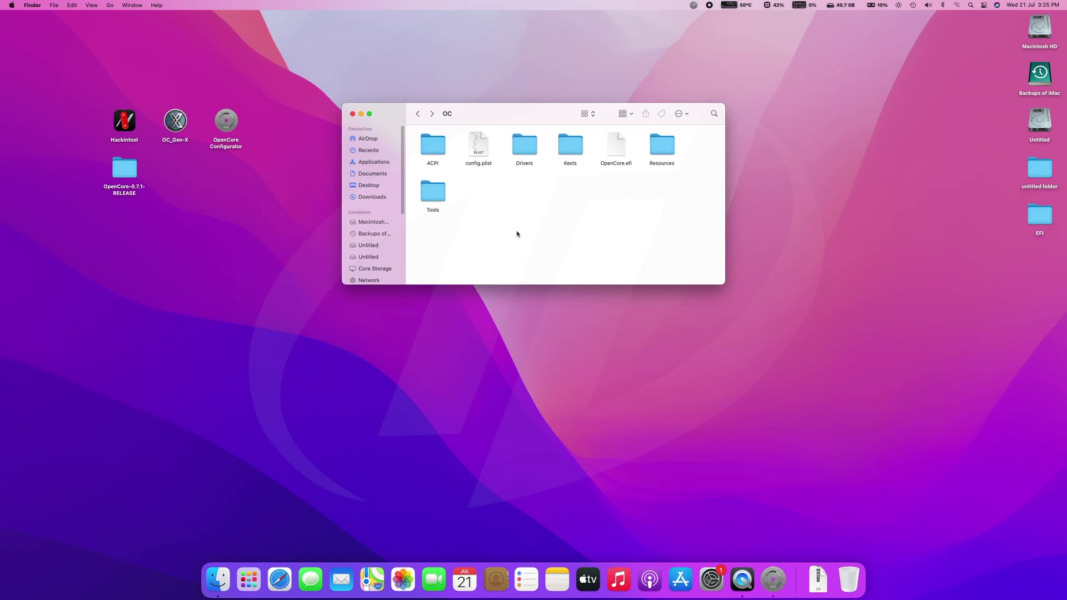
Quit OpenCore Configurator from its Dock icon and close the OC folder window
right_click(773, 578)
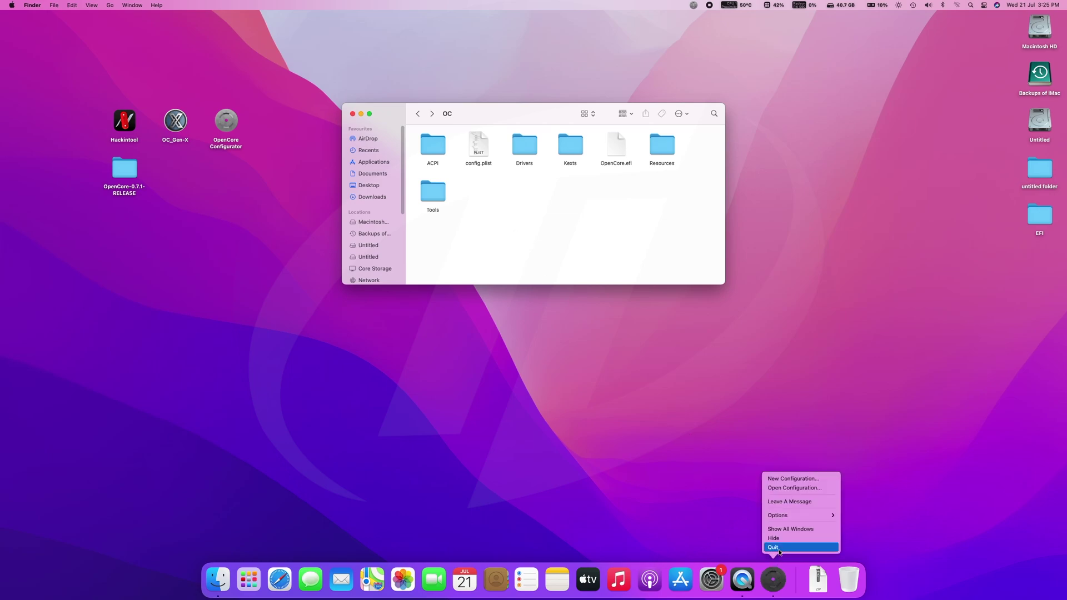
click(778, 552)
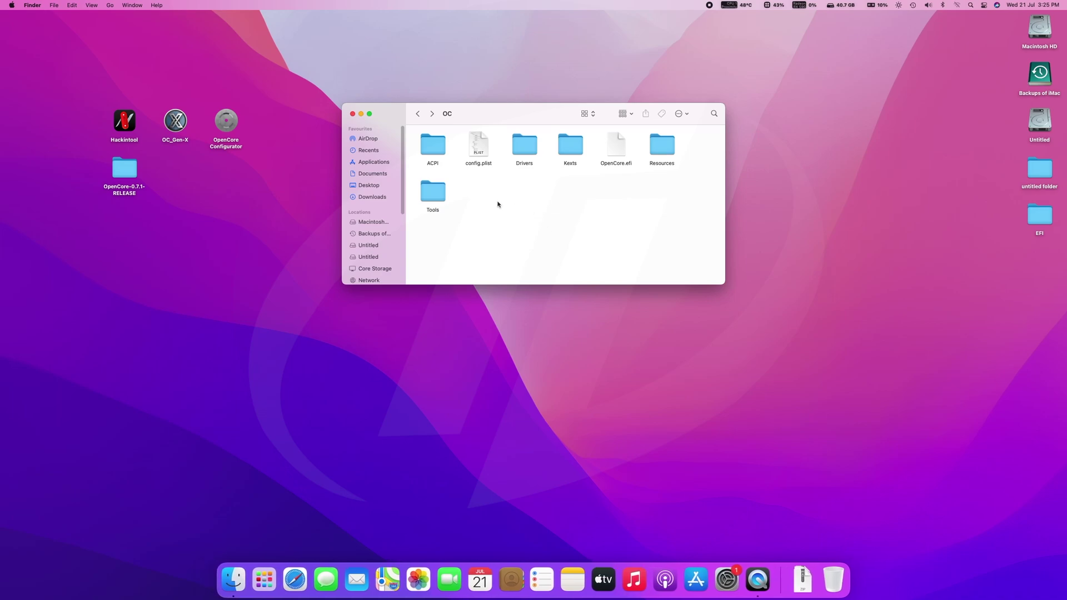
click(352, 113)
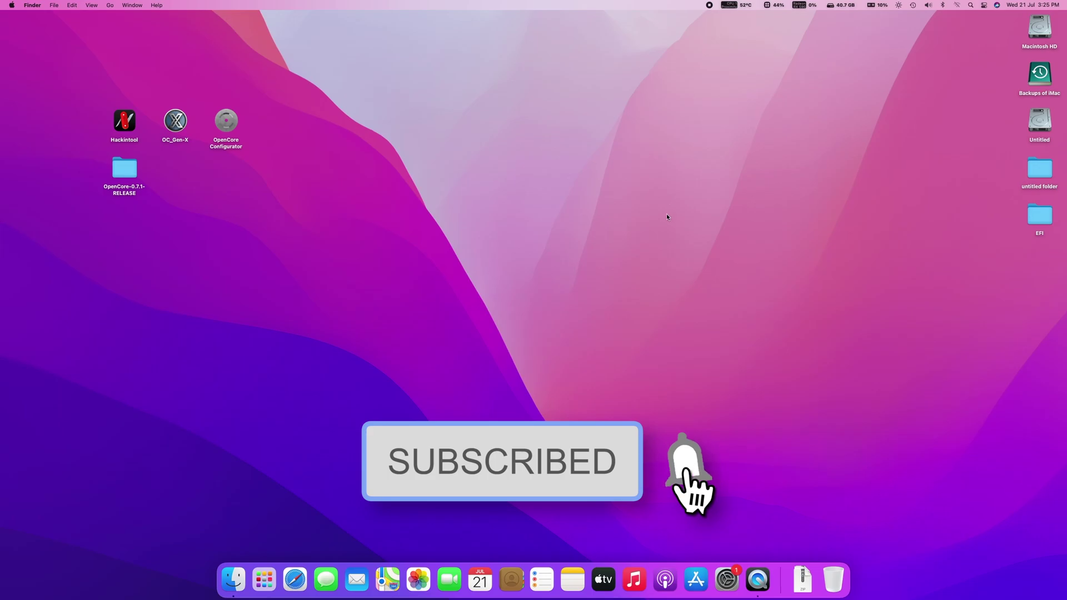